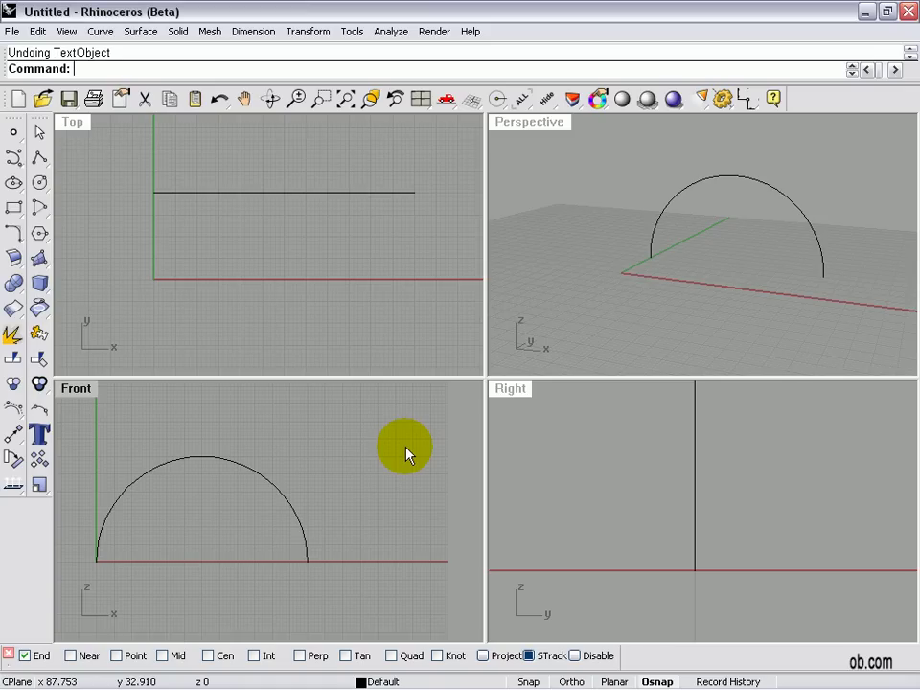
Create solid Arial text 'Rhino 4.0', 10 mm high and 1 mm thick
click(178, 31)
click(196, 234)
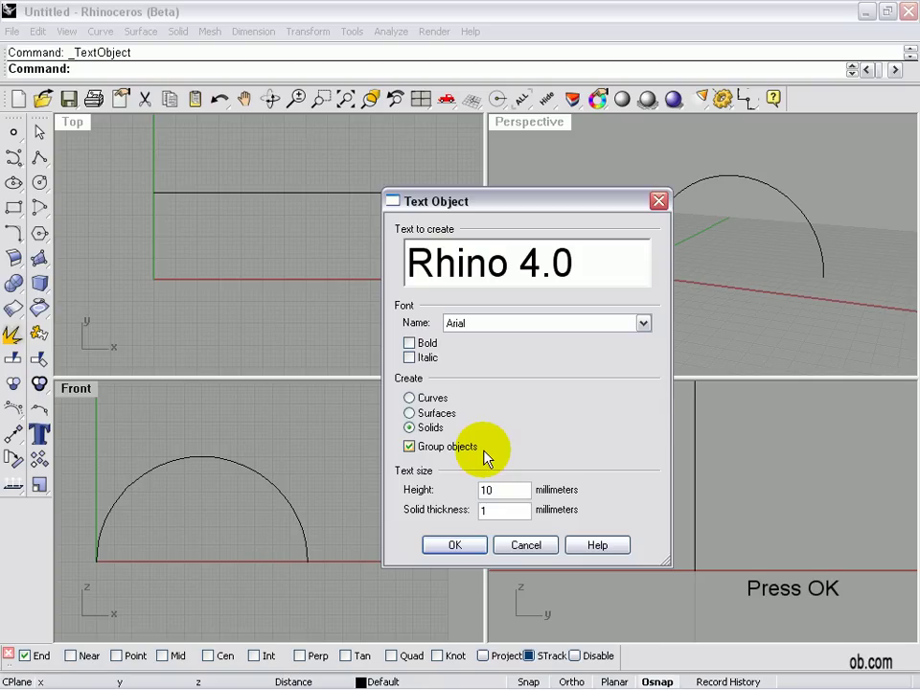
click(455, 545)
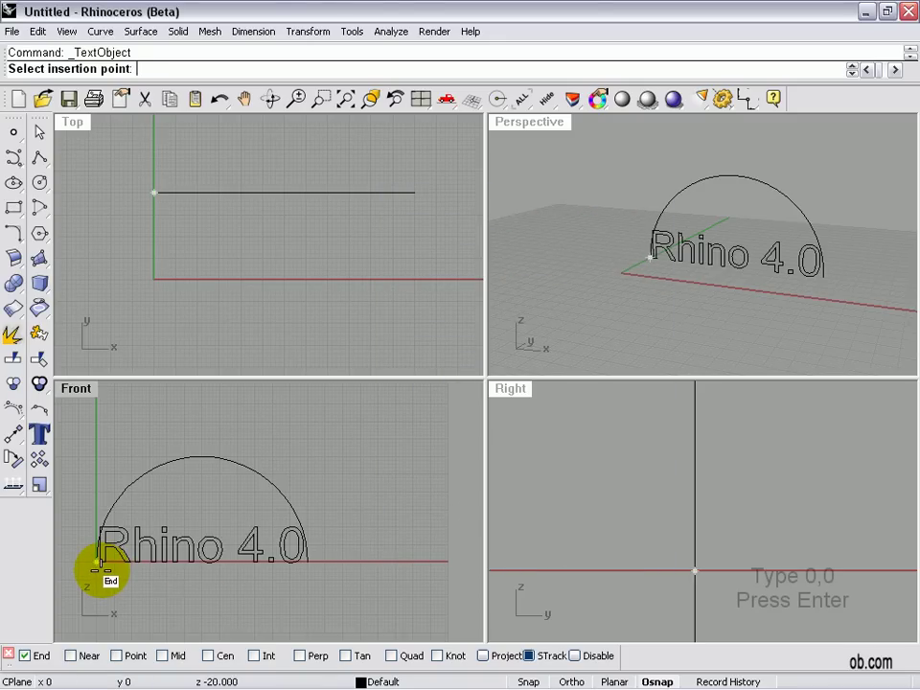
Place the Rhino 4.0 text at 0,0 and maximize the Perspective view around it
text(0,0)
key(Return)
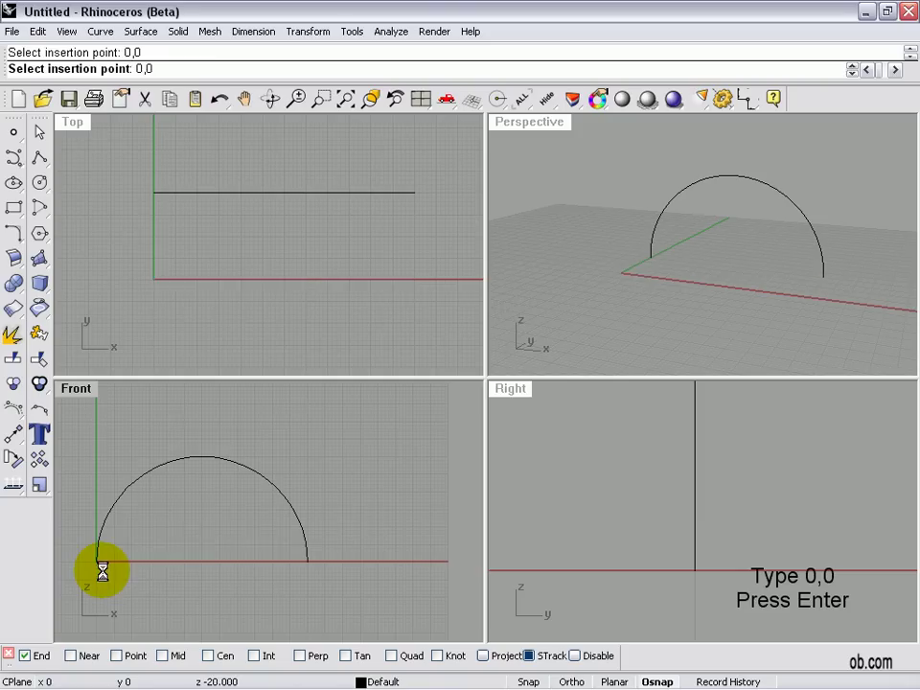
double_click(529, 131)
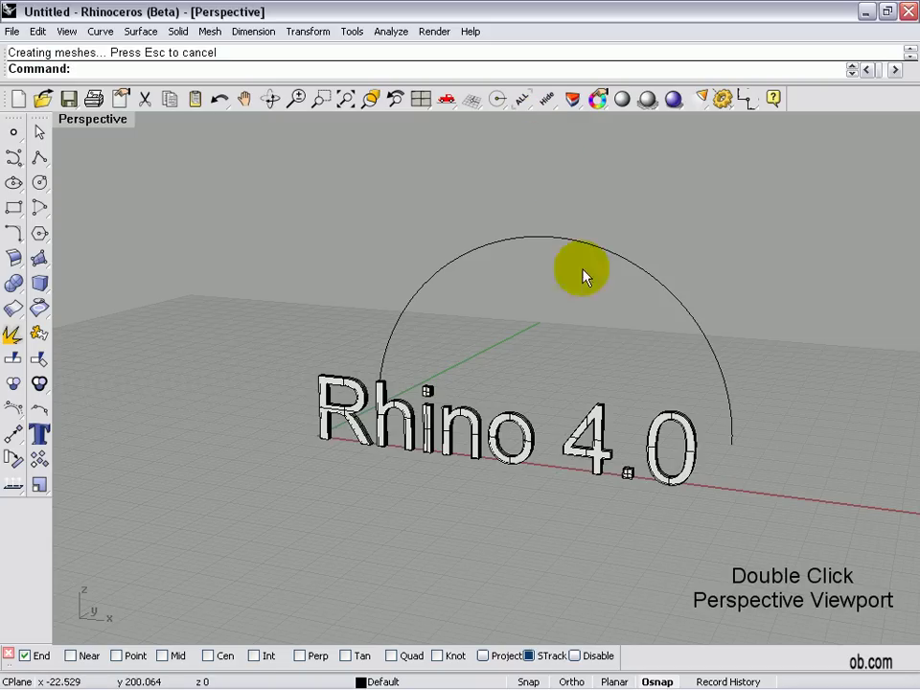
mouse_move(678, 469)
right_down()
mouse_move(518, 508)
mouse_move(661, 464)
mouse_move(690, 480)
right_up()
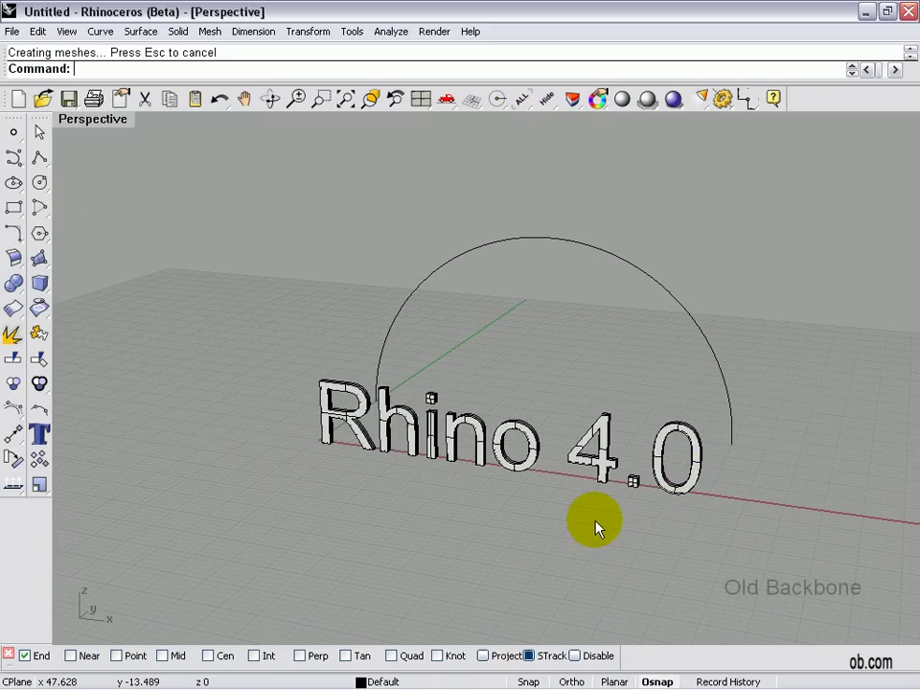
Draw a Line from 0,0 along the text's base to its far end
text(Line)
key(Return)
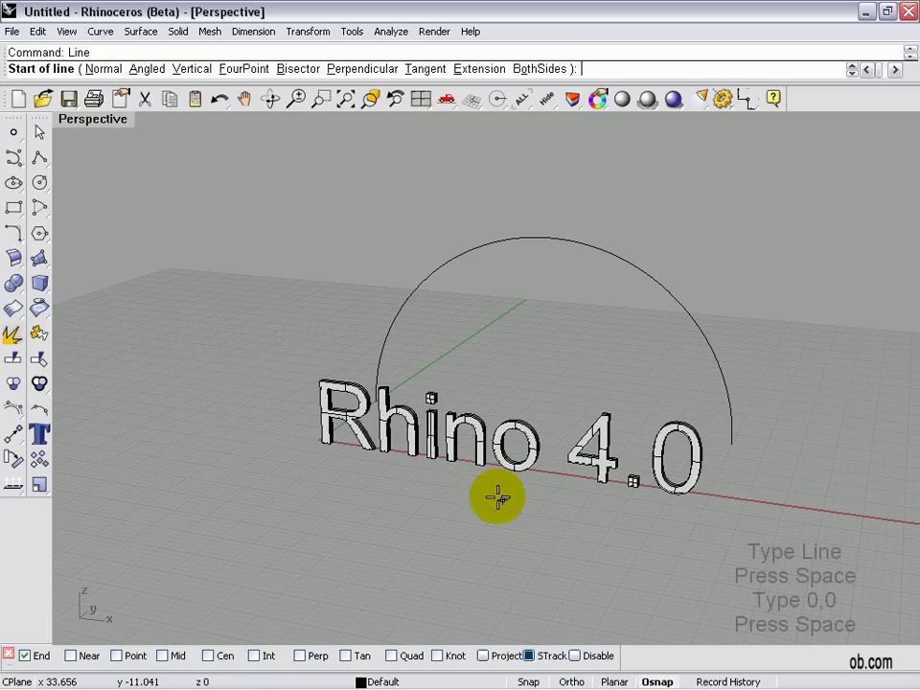
text(0,0)
key(space)
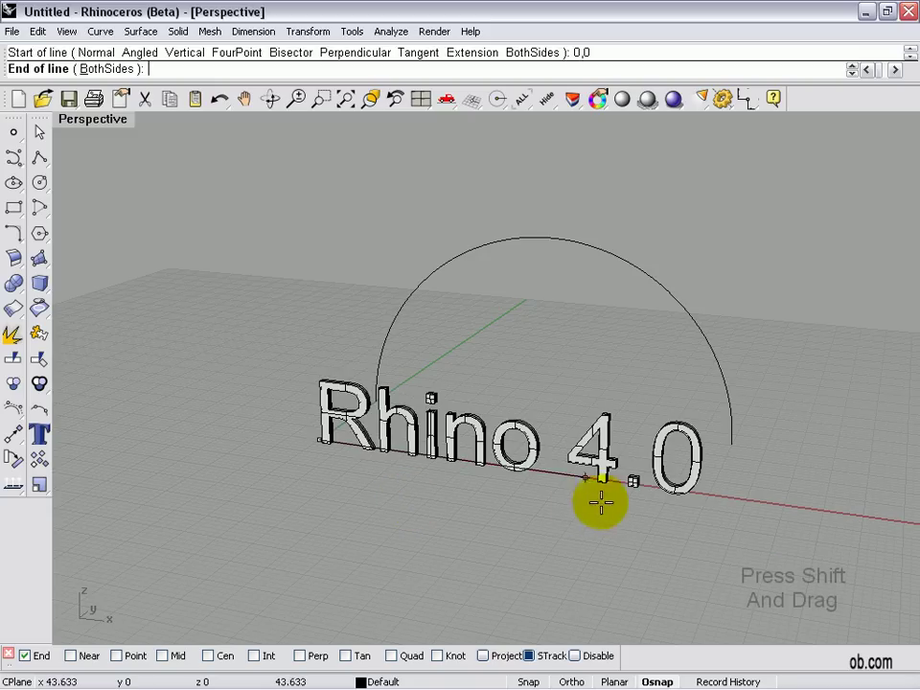
click(712, 499)
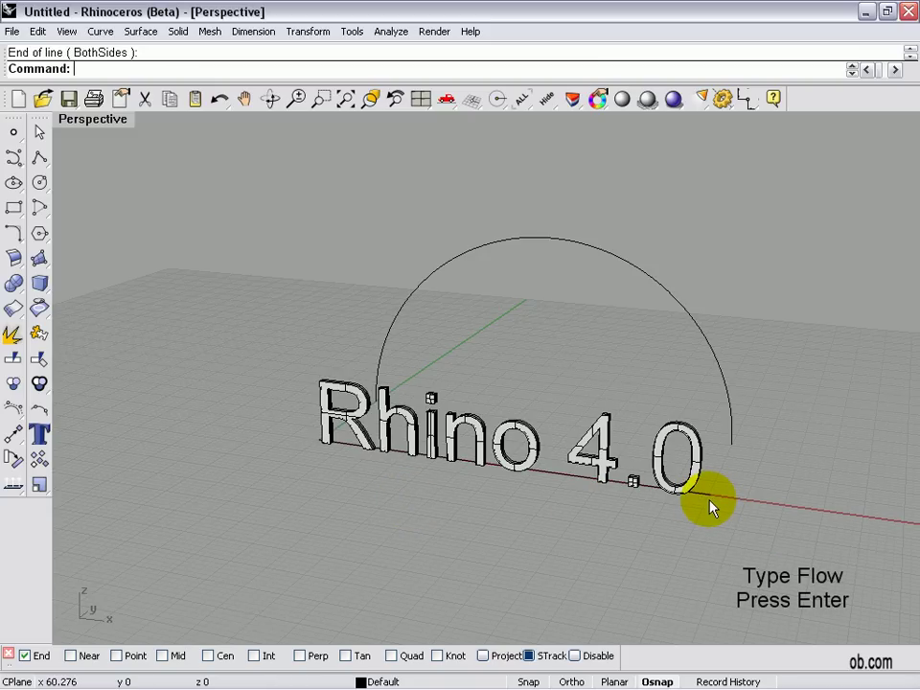
Flow the Rhino 4.0 text with the base line as original backbone and the arc as new backbone
text(Flow)
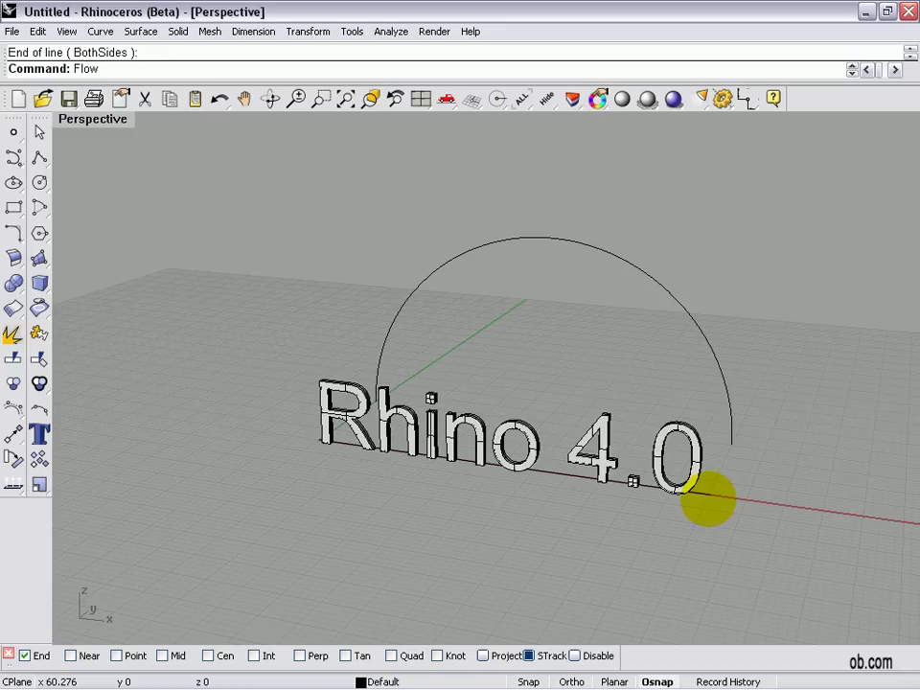
key(Return)
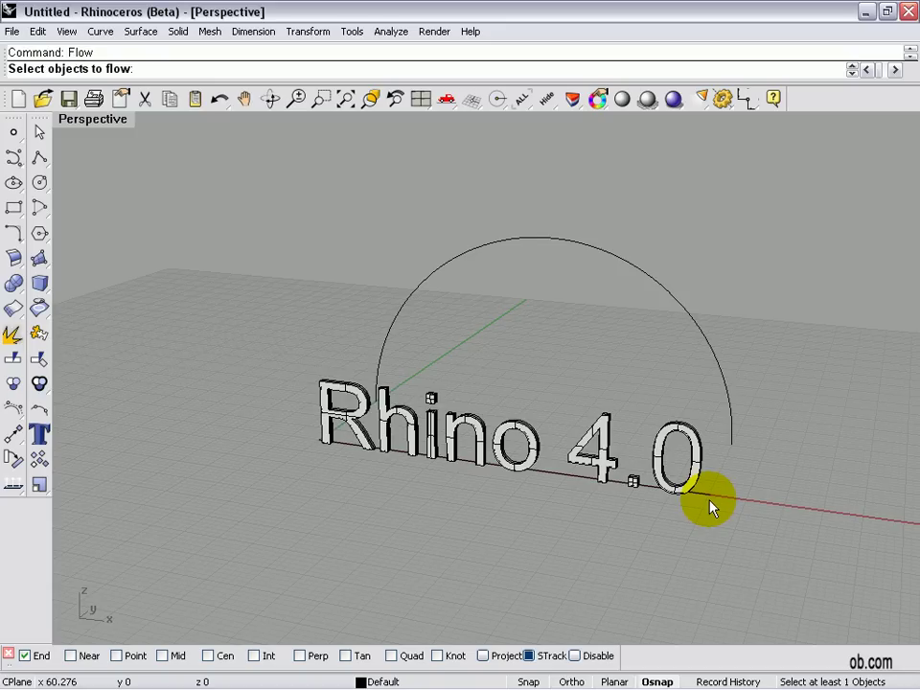
click(356, 422)
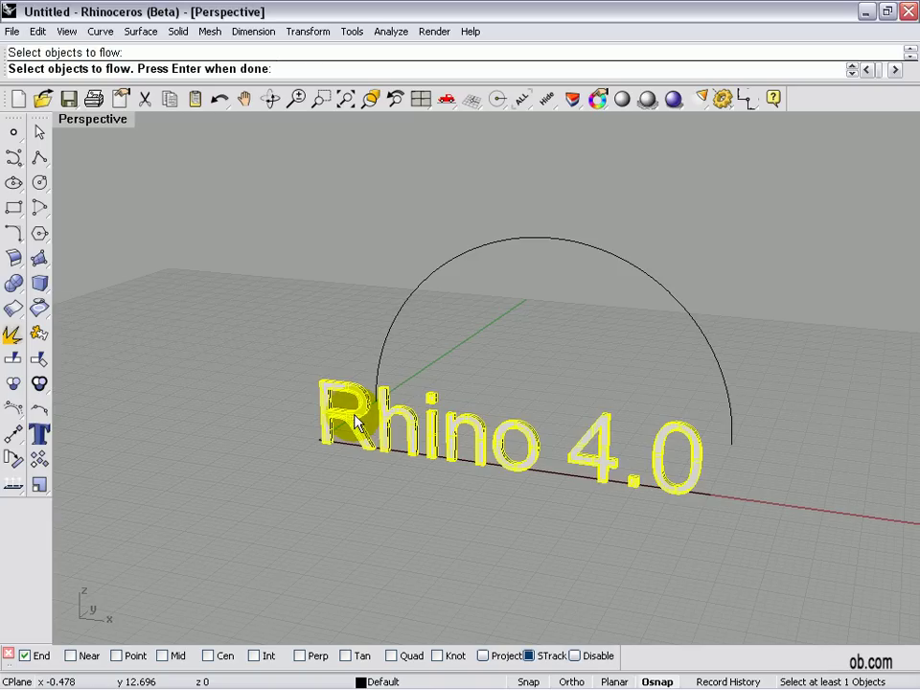
key(Return)
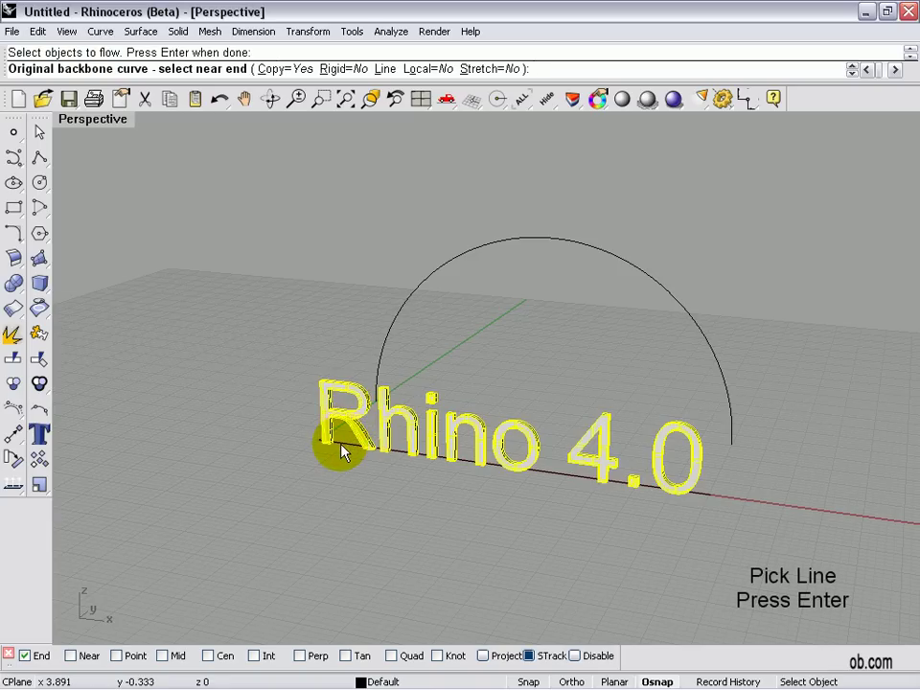
click(342, 451)
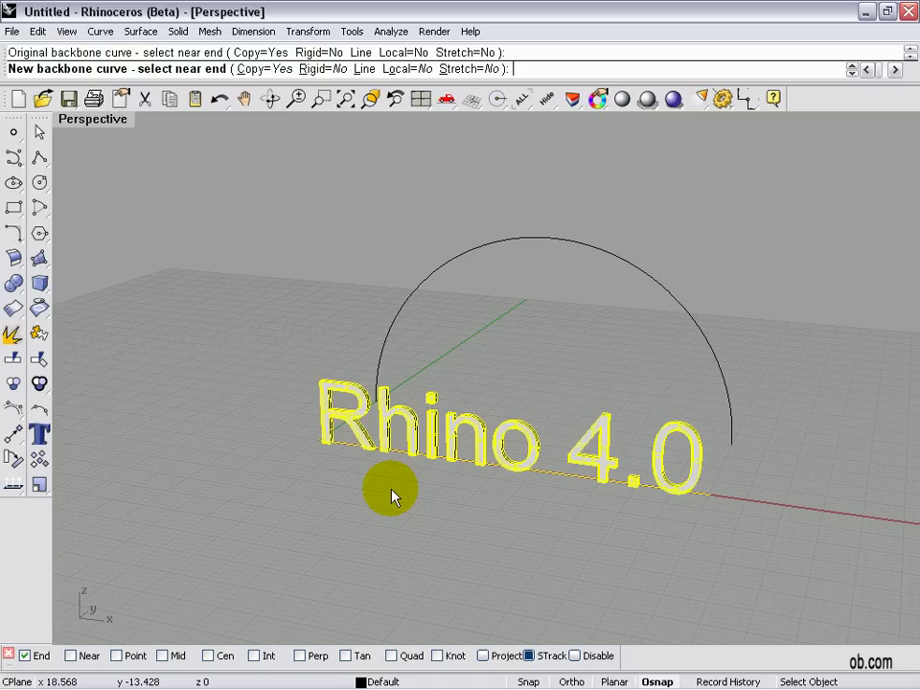
click(382, 365)
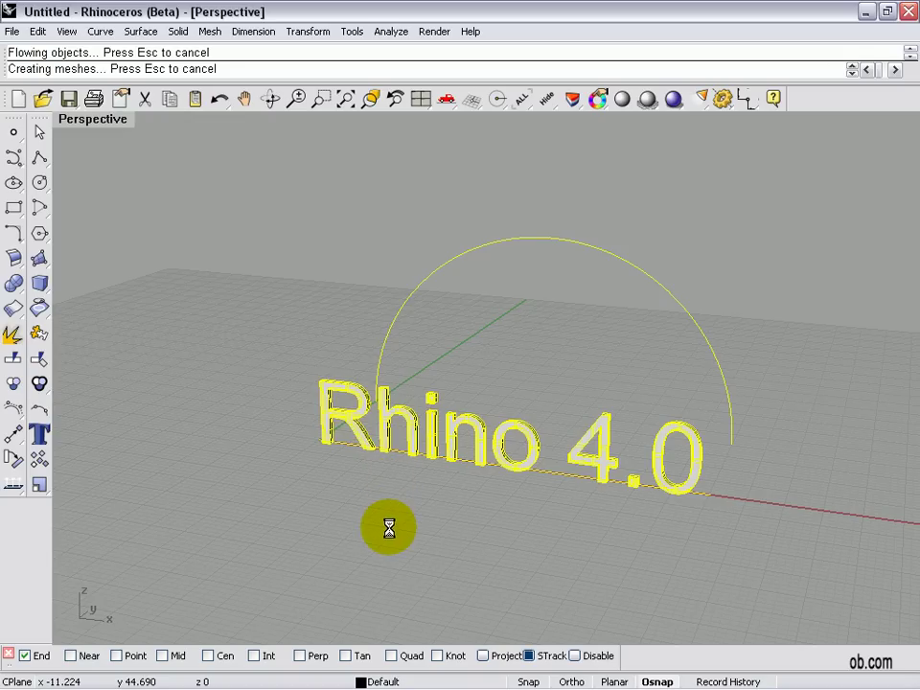
right_drag(499, 538, 565, 548)
Undo the first flow and rerun Flow on the text, using the base line as original backbone
key(ctrl+z)
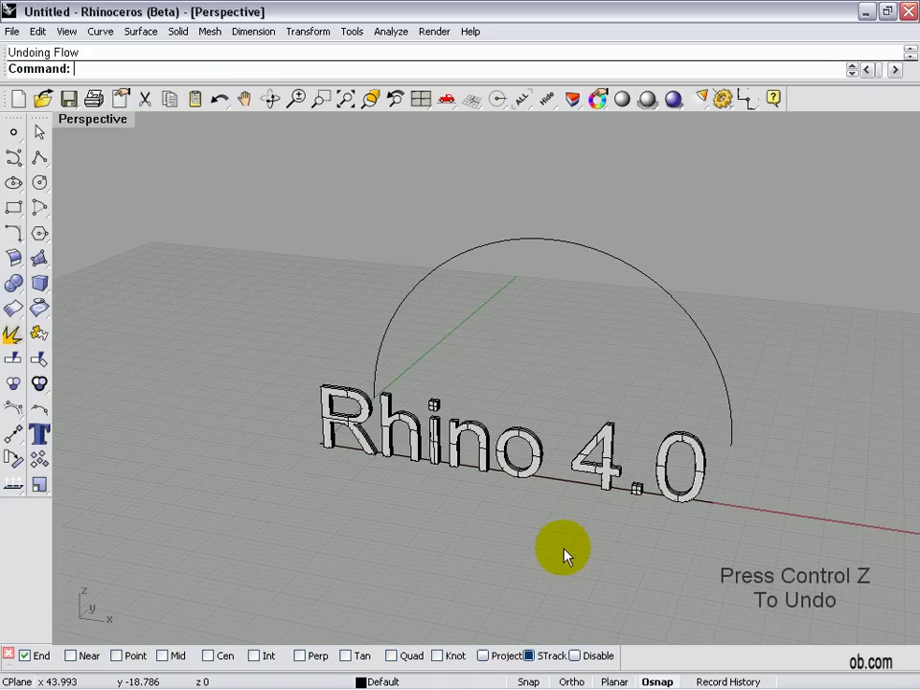
right_click(564, 556)
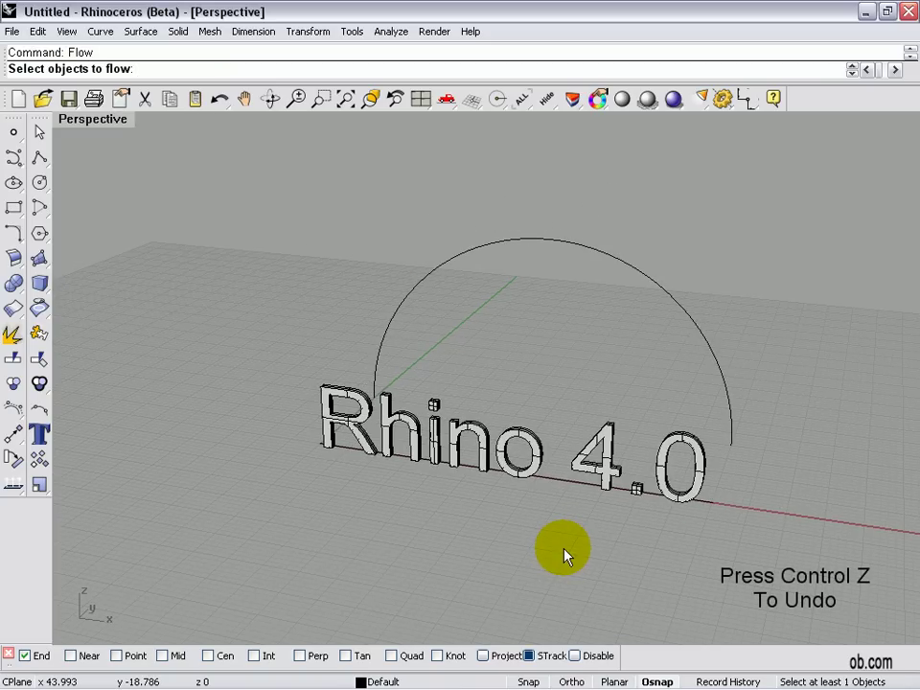
click(401, 414)
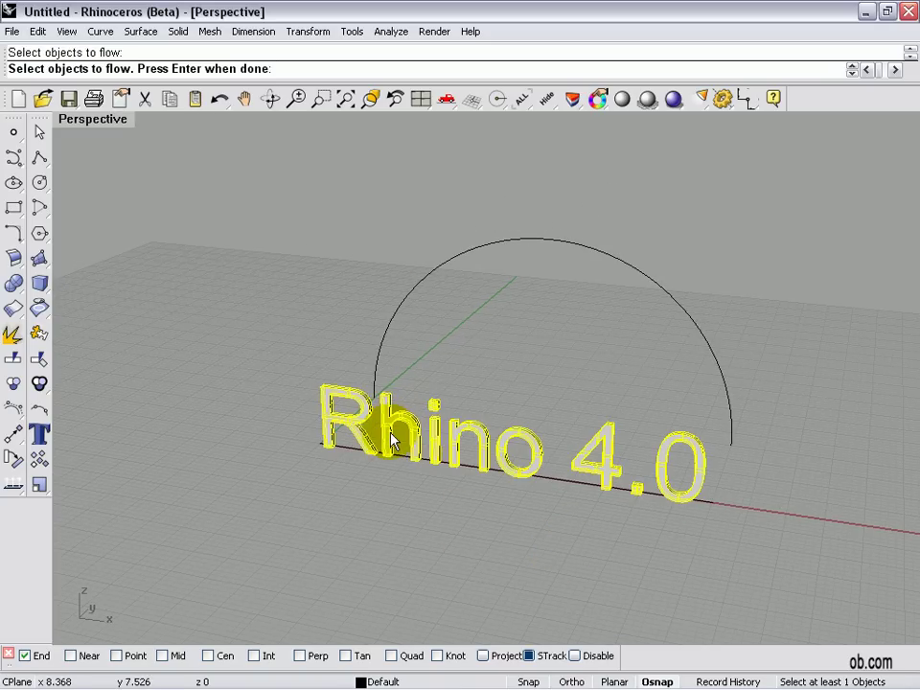
right_click(375, 464)
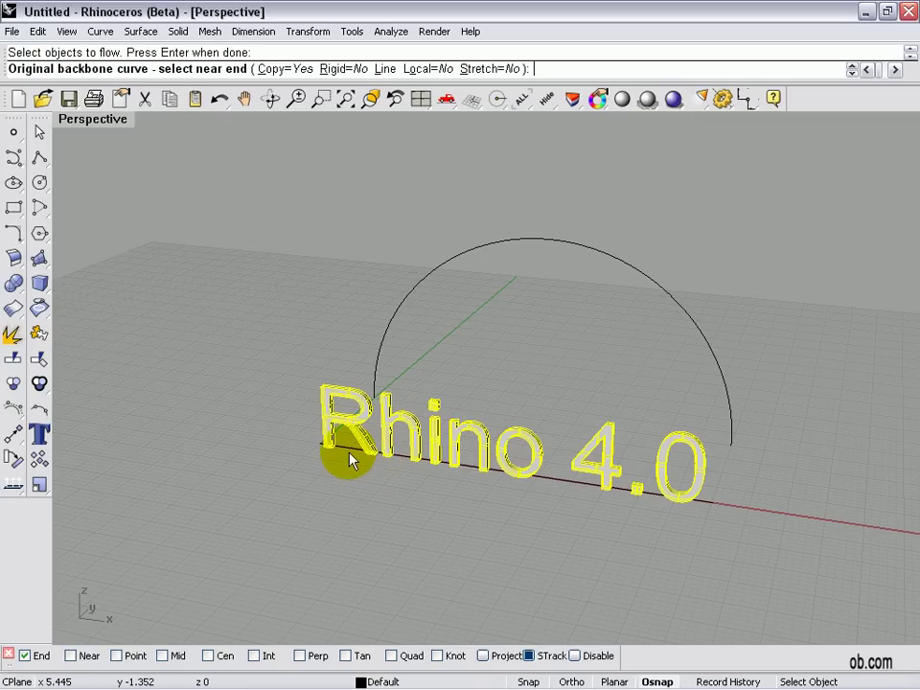
click(350, 460)
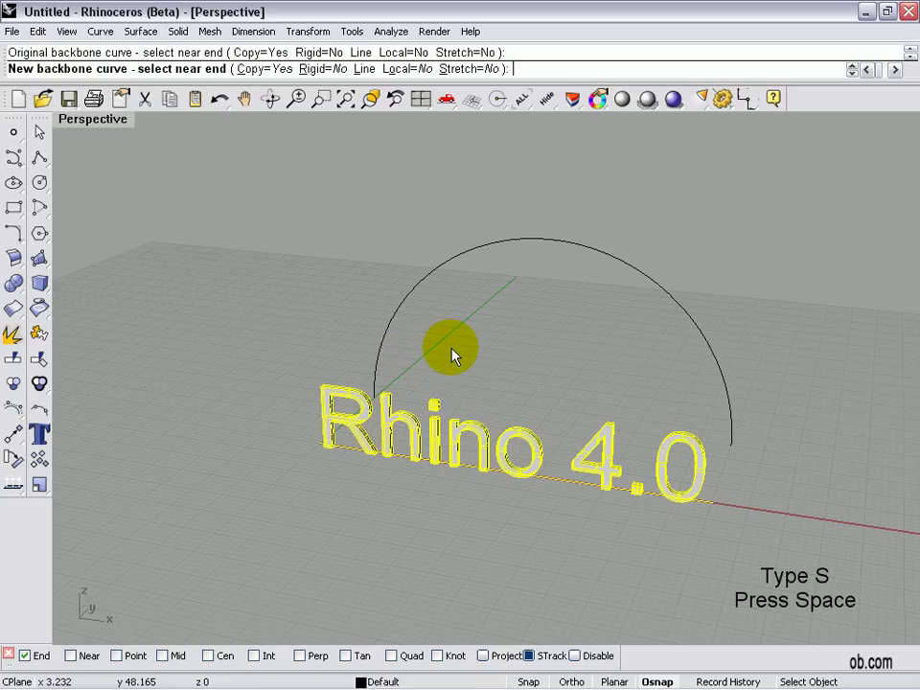
Flow onto the arc with Stretch=Yes, inspect the result, then undo it
text(s)
key(space)
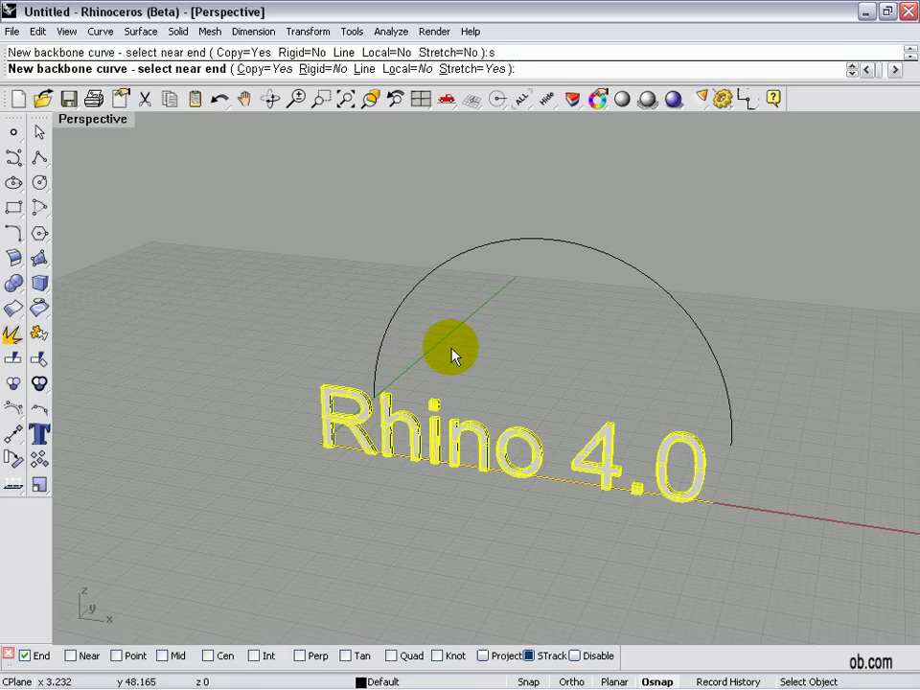
click(383, 356)
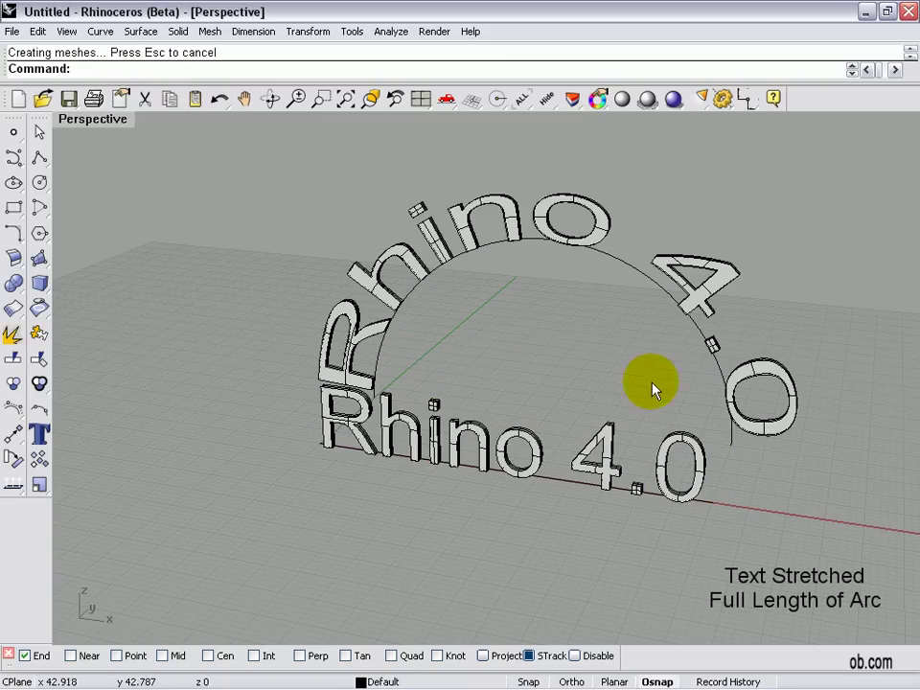
mouse_move(655, 390)
right_down()
mouse_move(495, 417)
mouse_move(694, 374)
mouse_move(649, 379)
mouse_move(655, 386)
right_up()
key(ctrl+z)
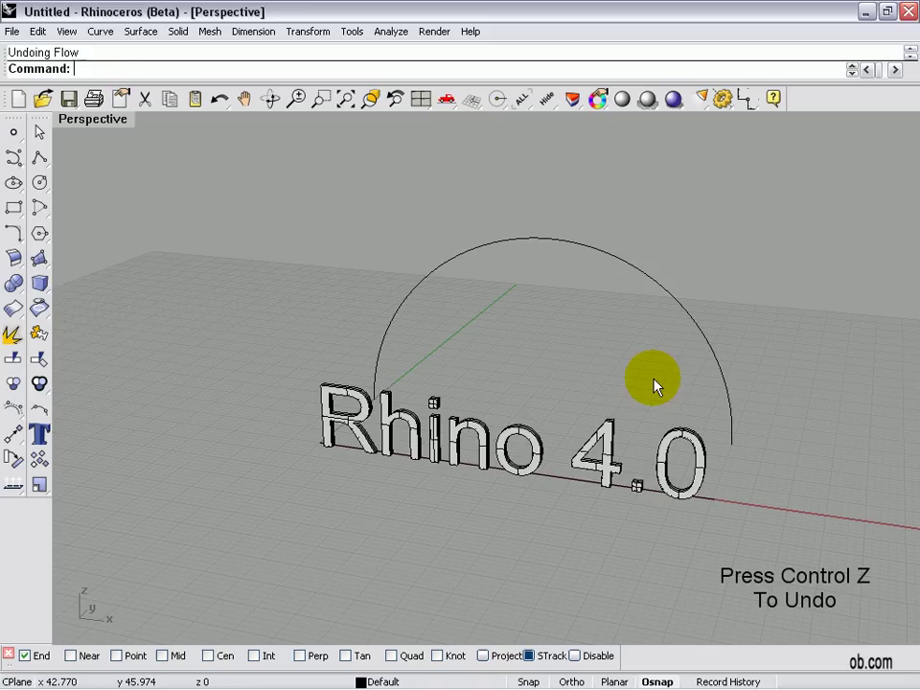
Rerun Flow from the base line onto the arc with Rigid=Yes and inspect the rigid letters
right_click(655, 387)
click(410, 432)
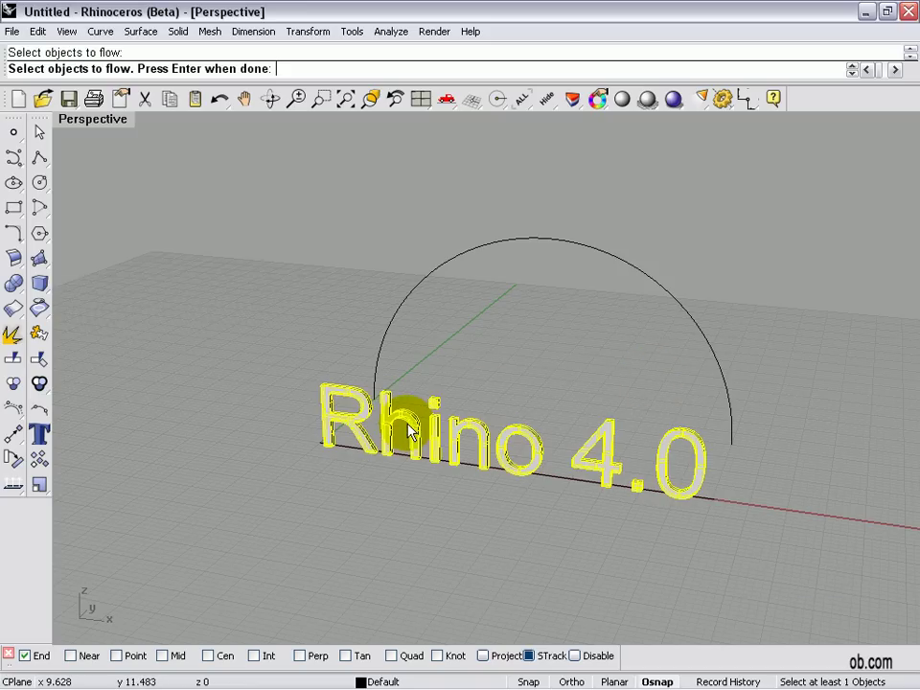
right_click(347, 448)
click(348, 449)
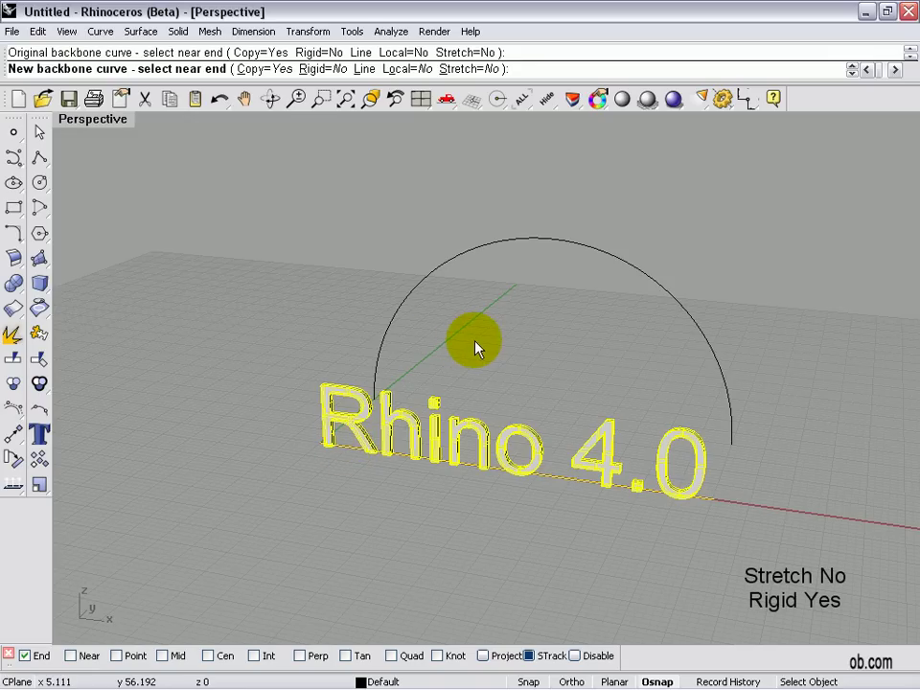
text(r)
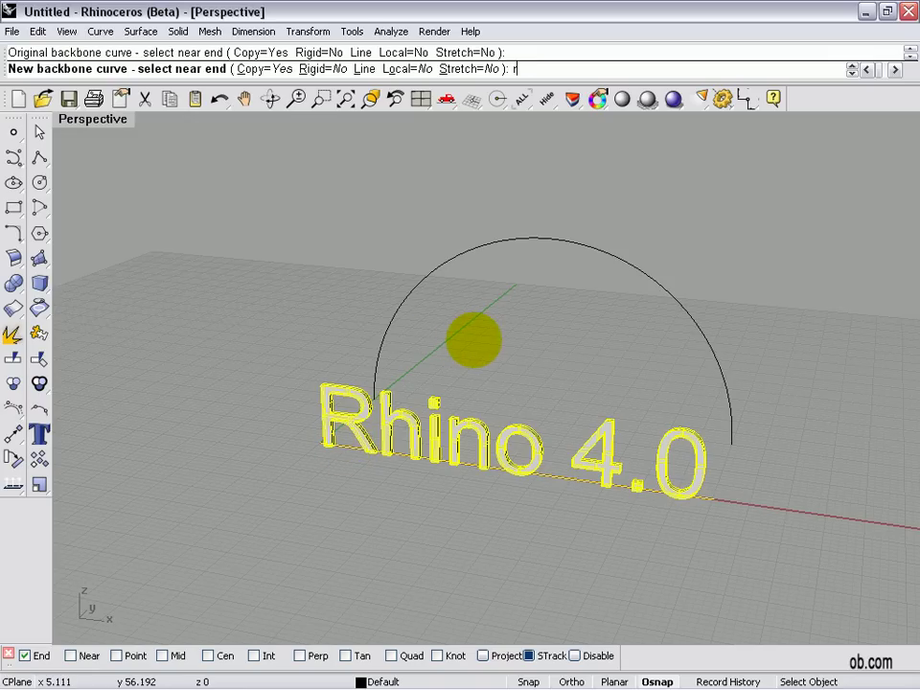
key(Return)
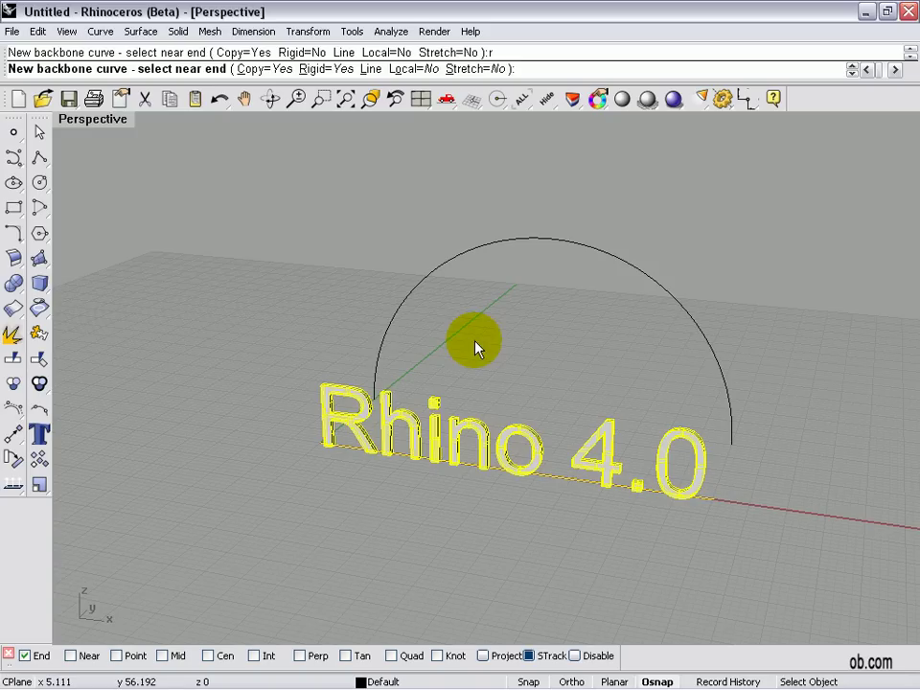
click(377, 375)
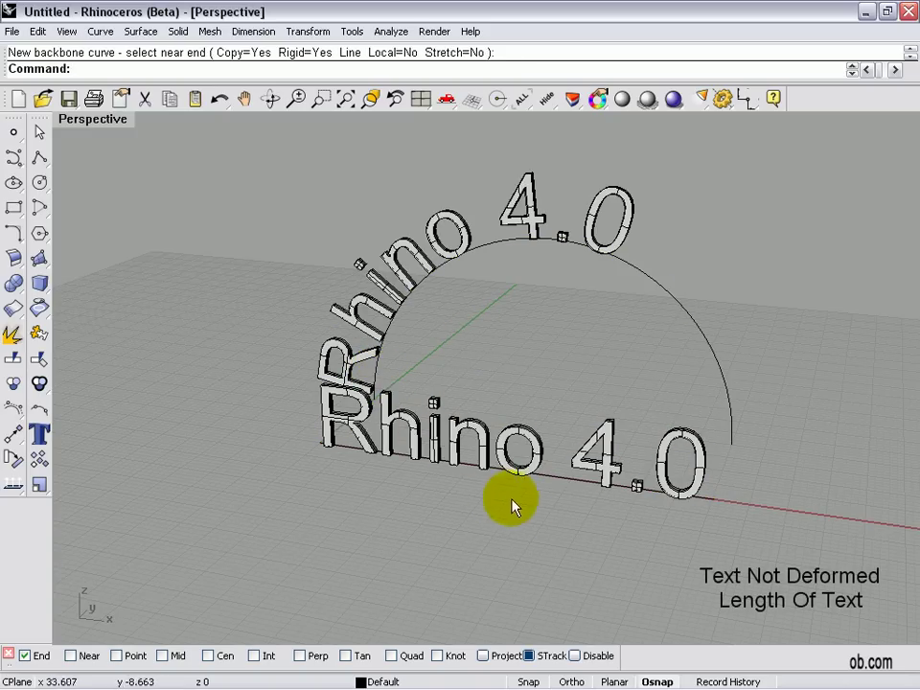
right_drag(476, 528, 517, 526)
Undo the rigid flow and cancel a mistaken Flow attempt
key(ctrl+z)
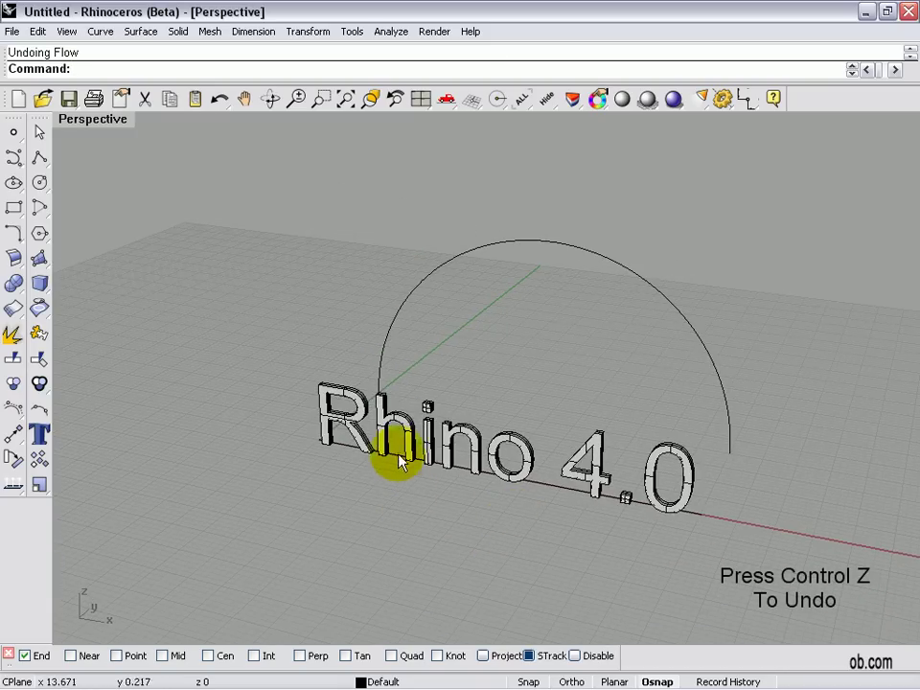
key(Return)
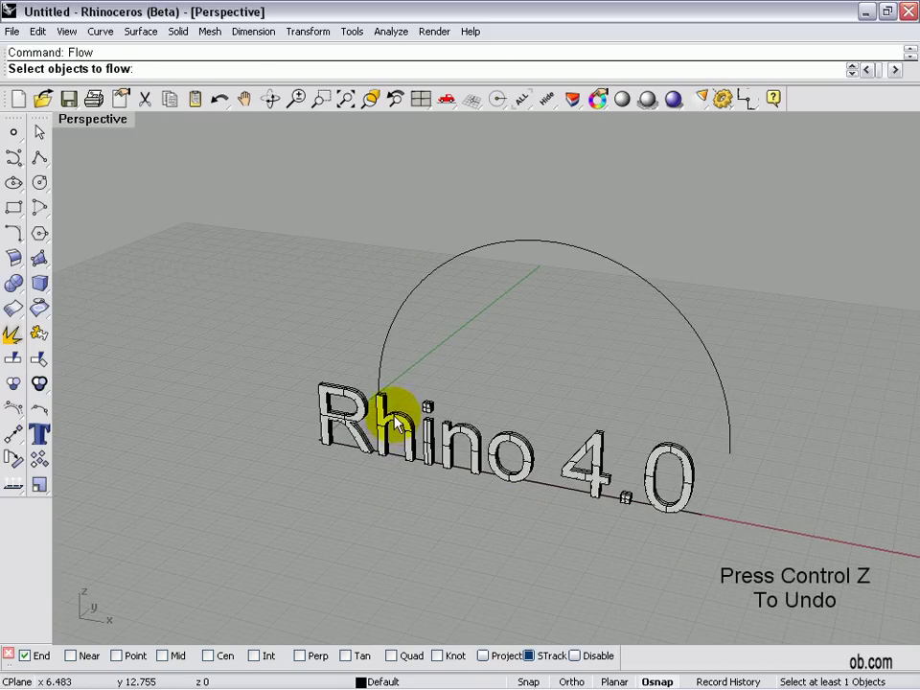
click(386, 433)
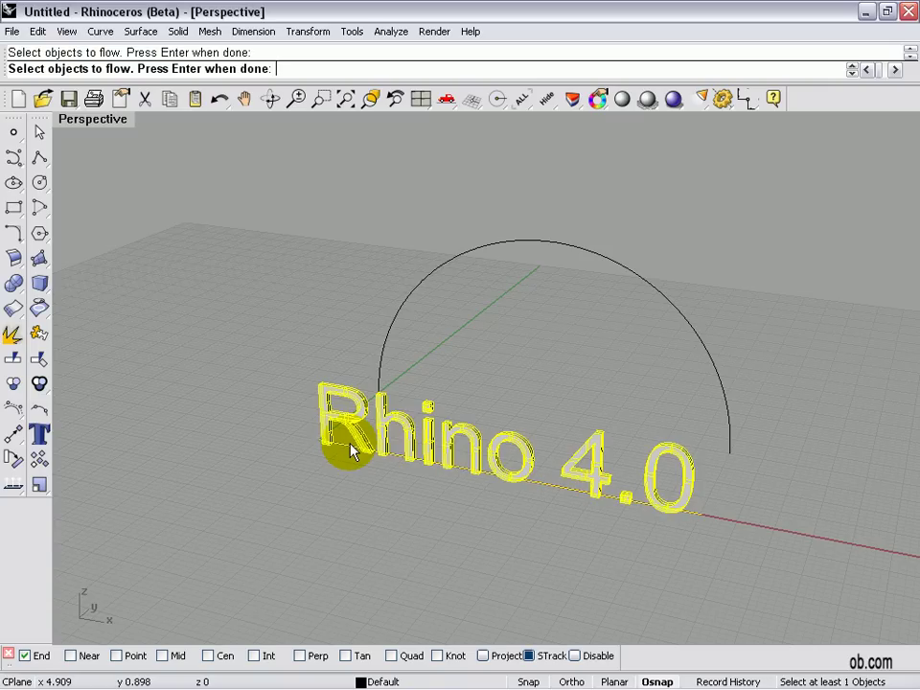
key(Return)
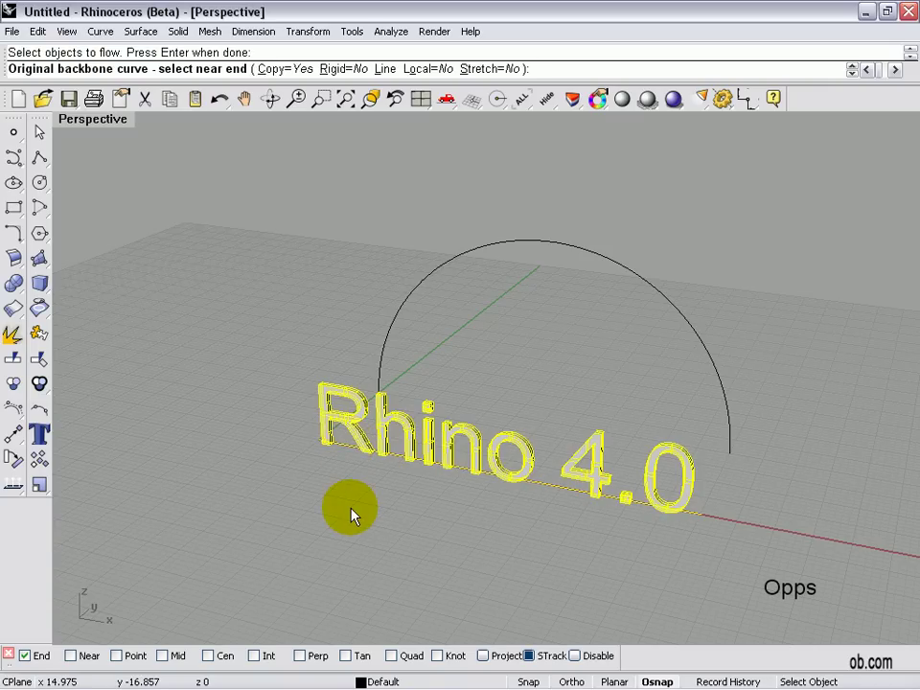
key(Escape)
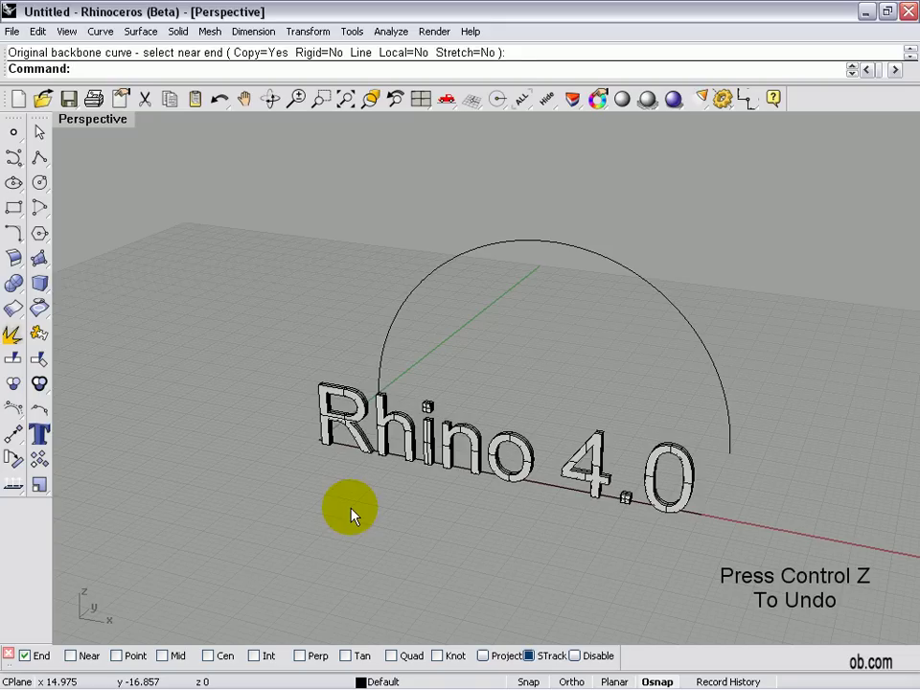
Flow the text from the base line onto the arc with Rigid=Yes and Stretch=Yes
key(Return)
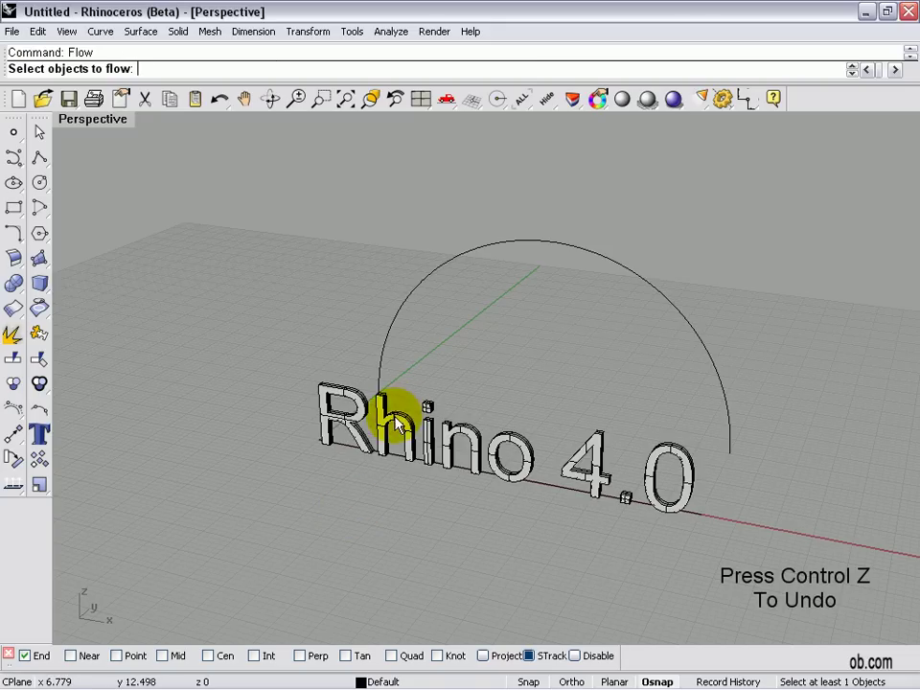
click(401, 404)
key(Return)
click(347, 449)
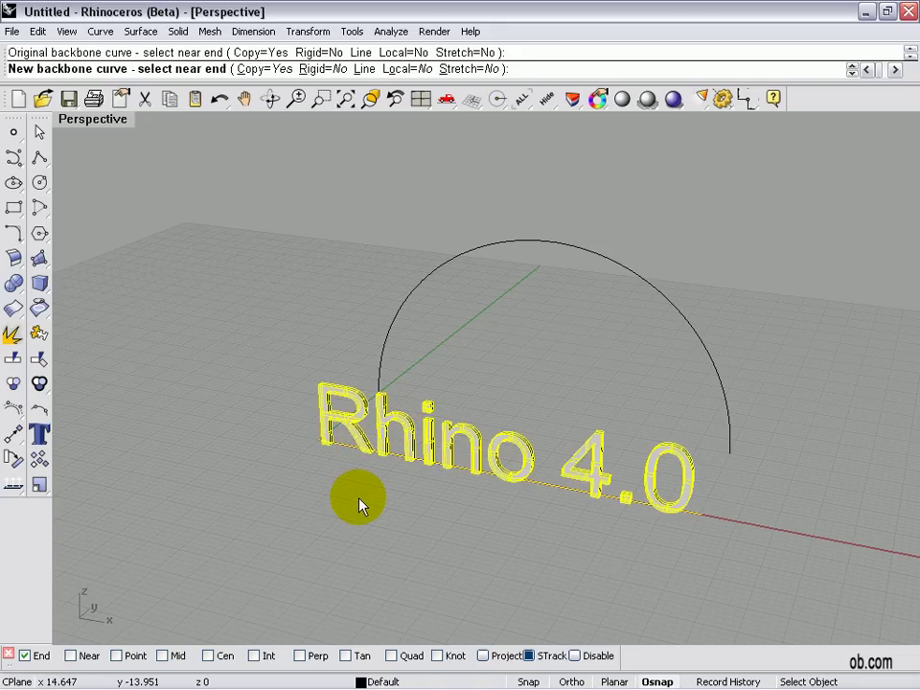
text(r)
key(Return)
text(s)
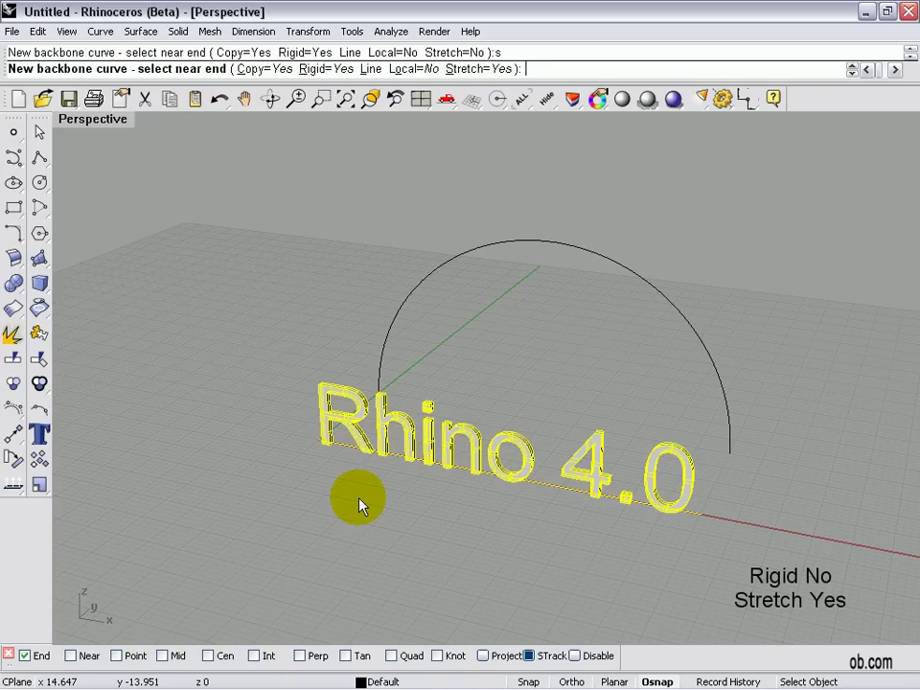
click(381, 362)
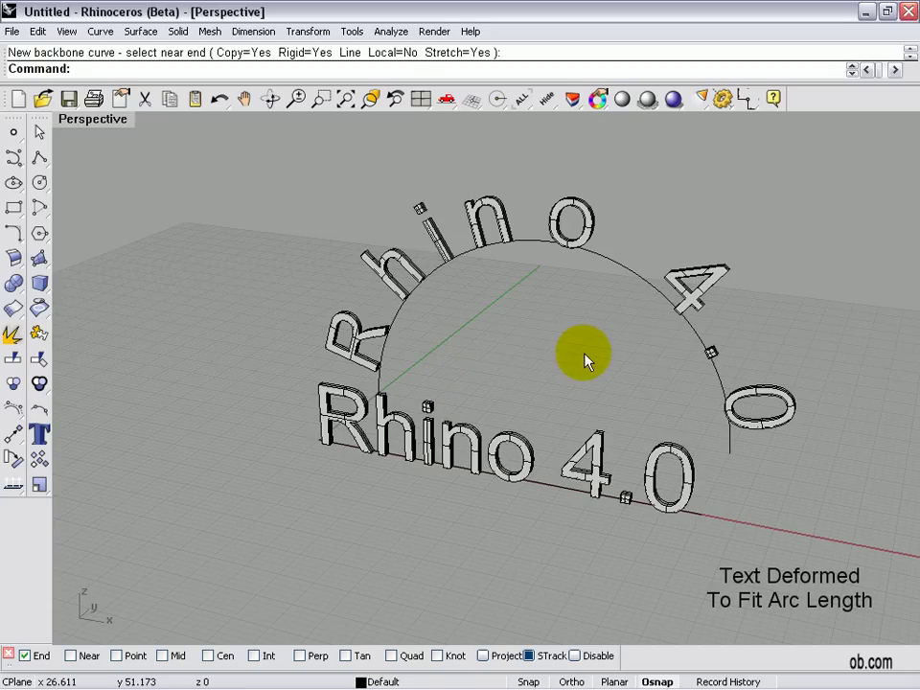
right_drag(588, 361, 678, 335)
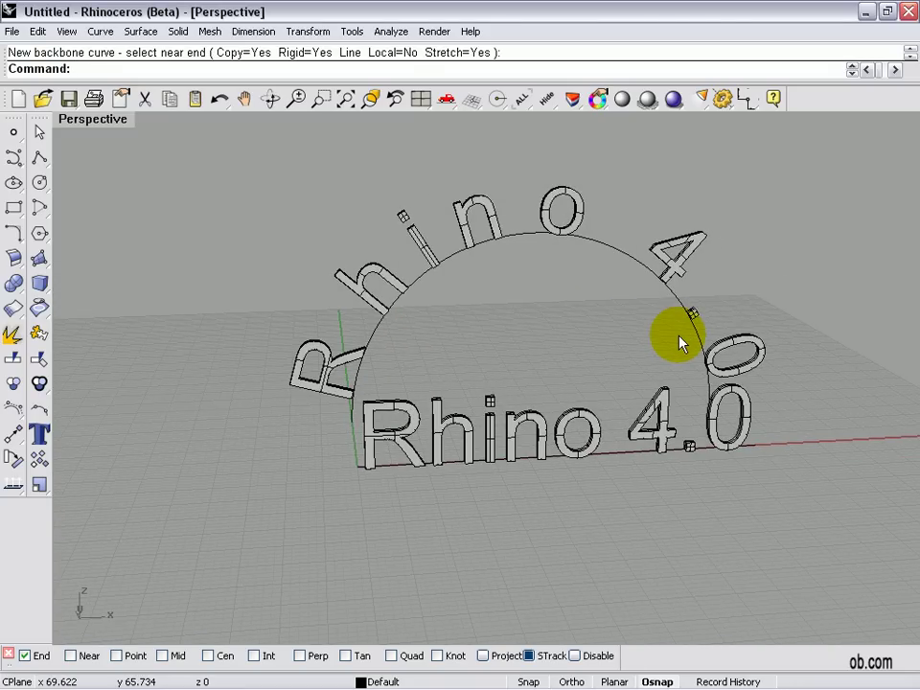